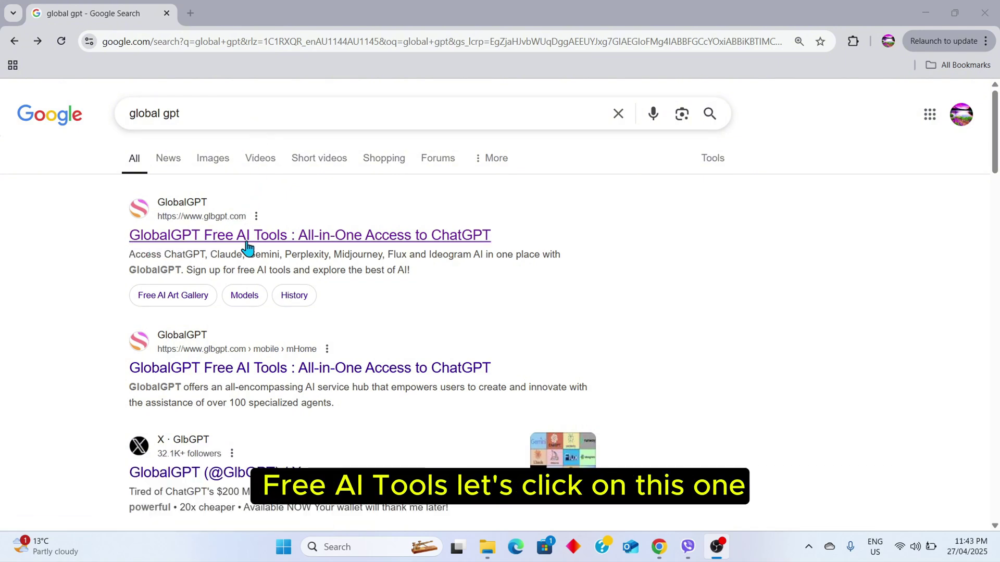
Open the GlobalGPT site from the search results and collapse the Advanced Agent sidebar section.
{"action": "left_click", "coordinate": [313, 235]}
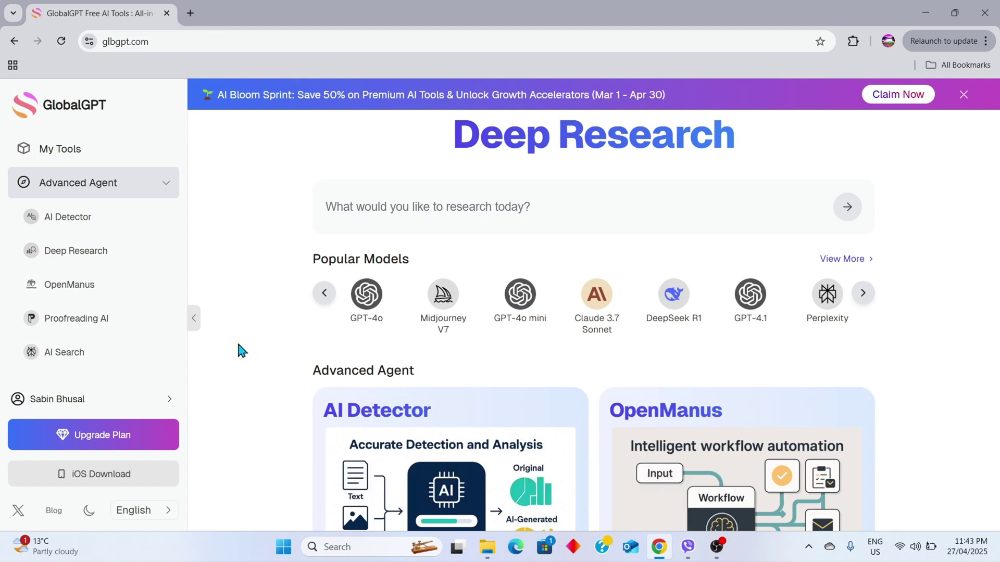
{"action": "left_click", "coordinate": [110, 188]}
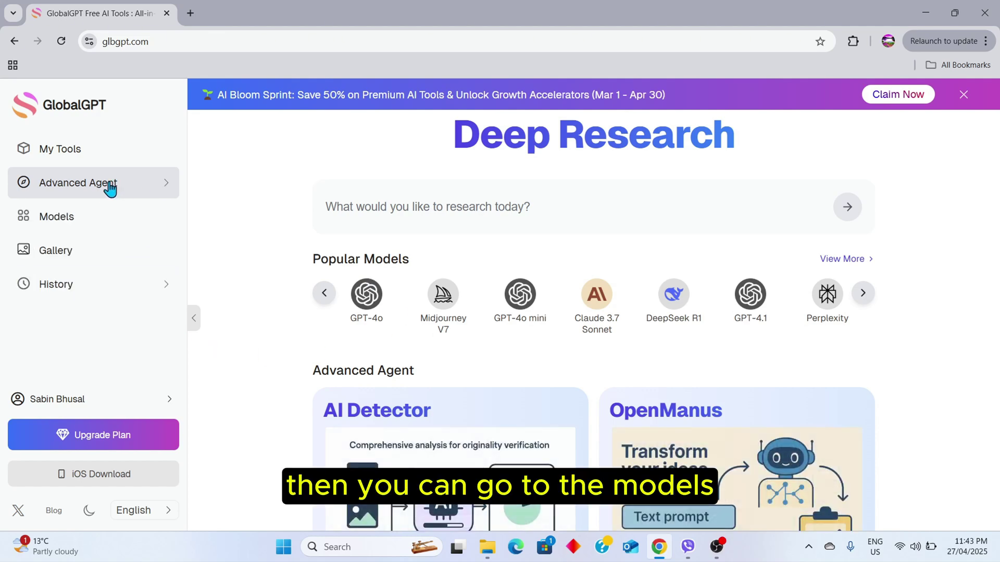
Browse the Models catalogue through its Chat, Image and Search categories.
{"action": "left_click", "coordinate": [56, 216]}
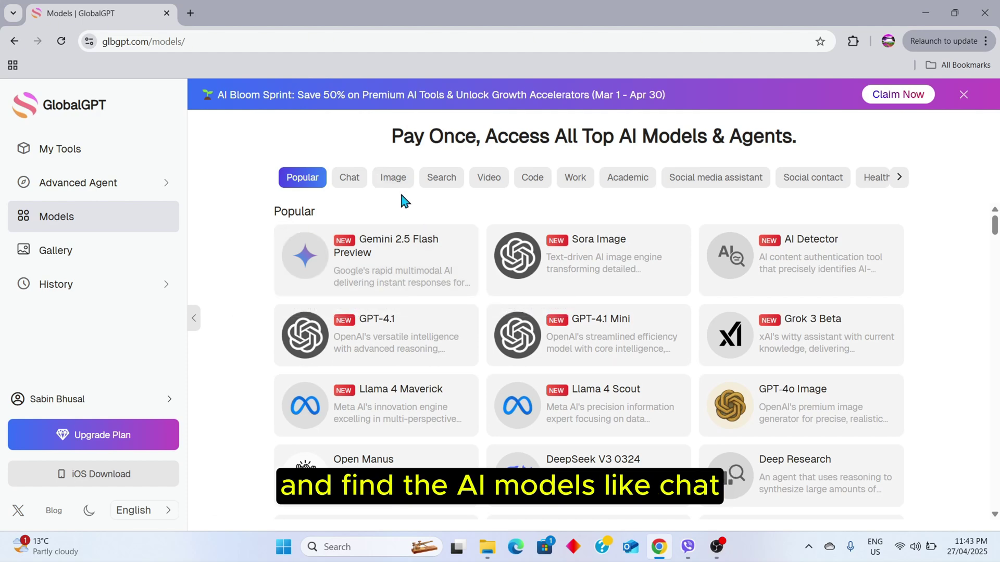
{"action": "left_click", "coordinate": [349, 184]}
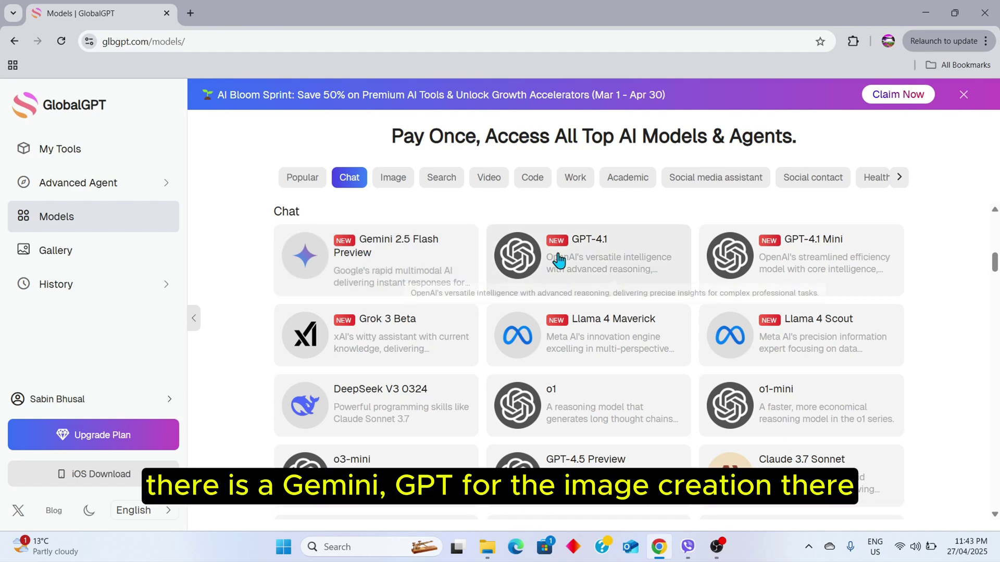
{"action": "left_click", "coordinate": [392, 177]}
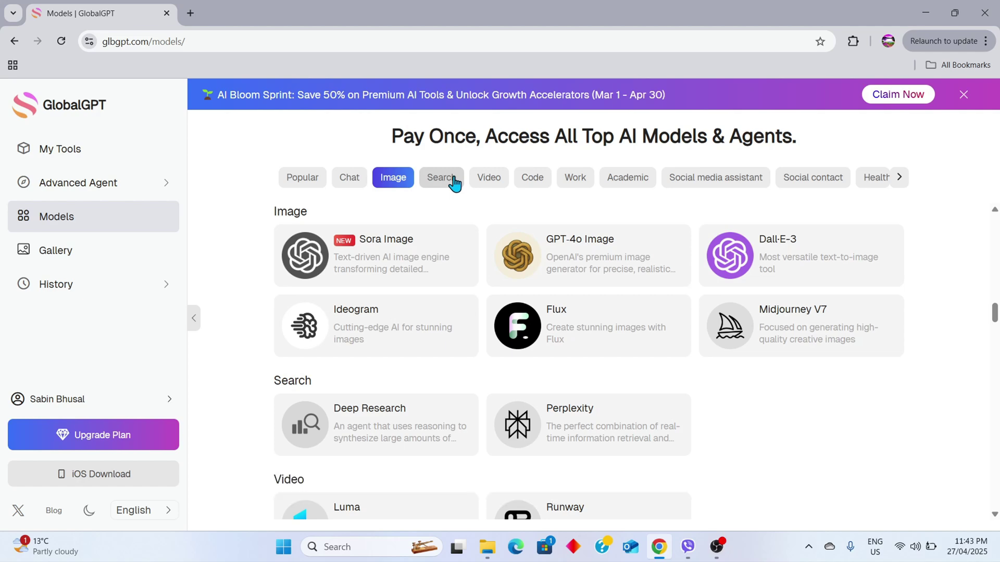
{"action": "left_click", "coordinate": [456, 181]}
Continue through the Video, Code, Work and Academic model categories.
{"action": "left_click", "coordinate": [492, 181]}
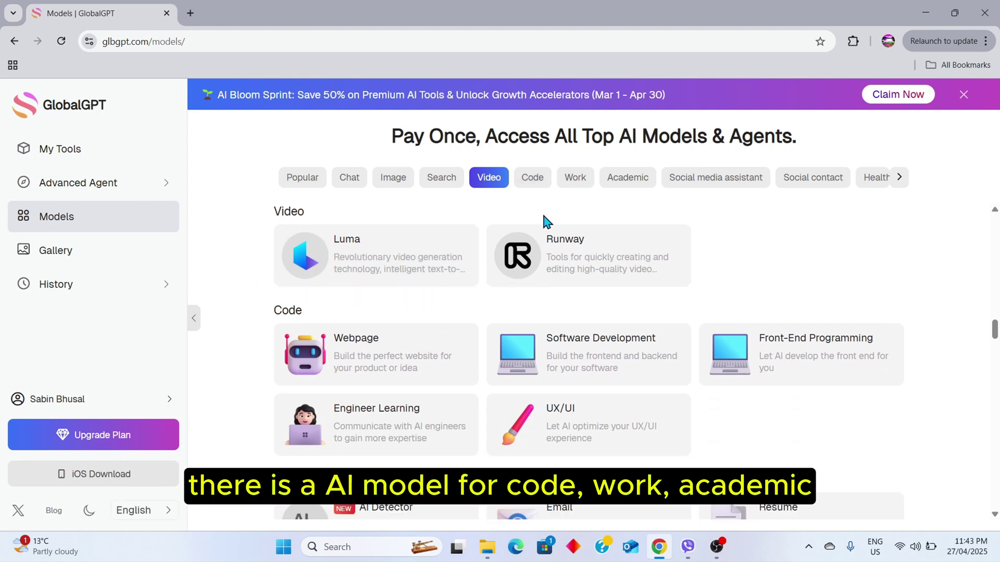
{"action": "left_click", "coordinate": [532, 177]}
{"action": "left_click", "coordinate": [575, 177]}
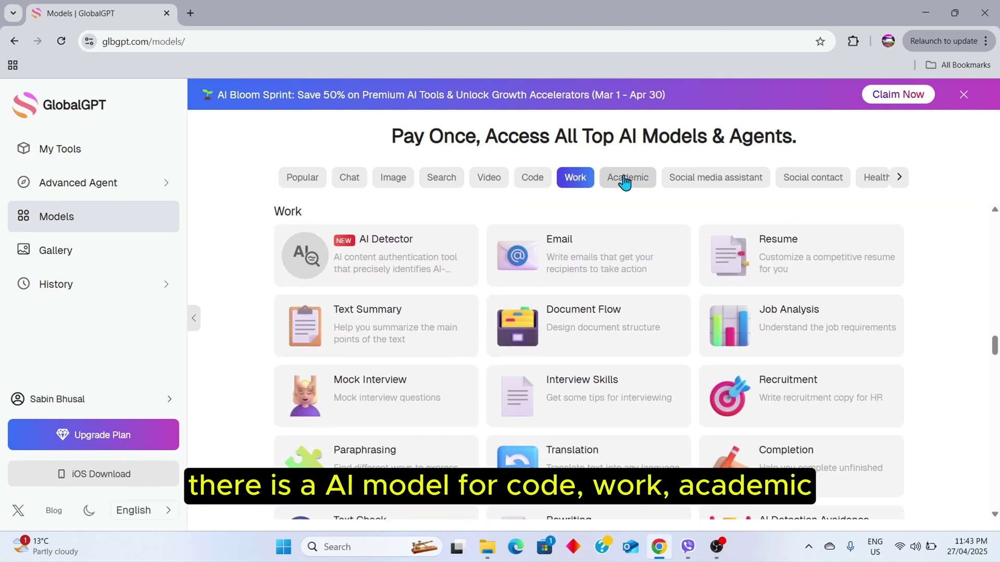
{"action": "left_click", "coordinate": [627, 177]}
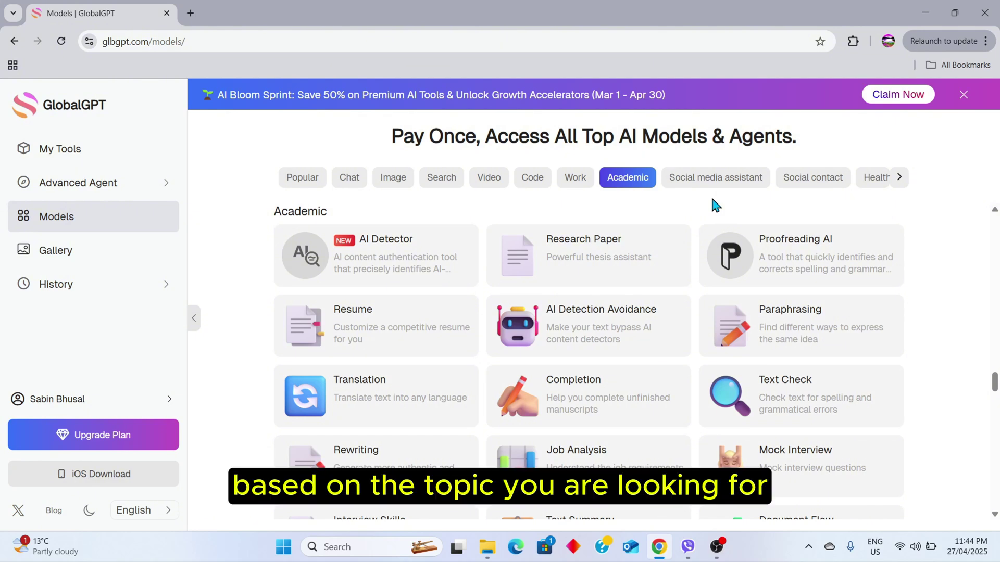
Send a "baby dancing" prompt to Gemini 2.5 Flash Preview, hitting the usage limit.
{"action": "left_click", "coordinate": [303, 178]}
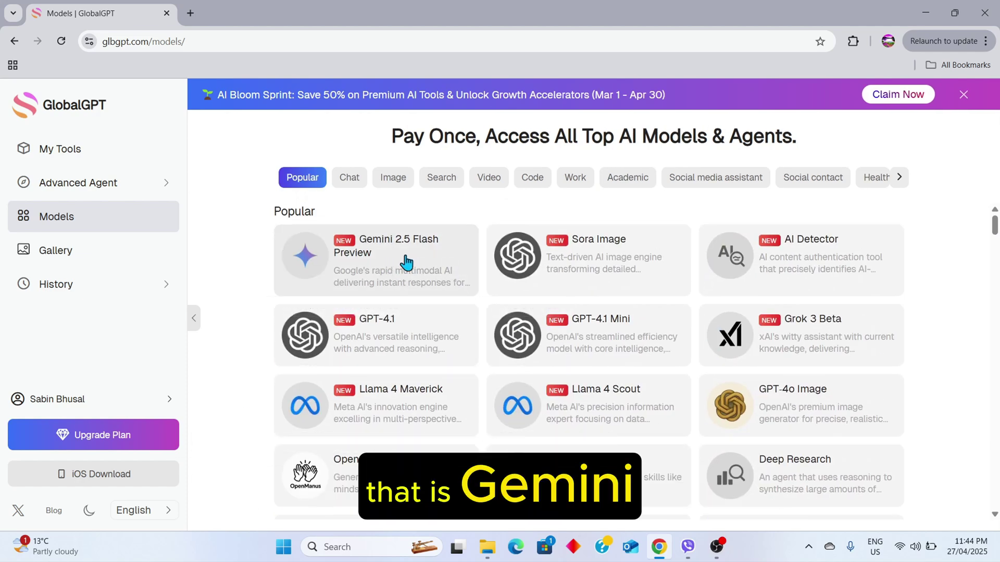
{"action": "left_click", "coordinate": [407, 263]}
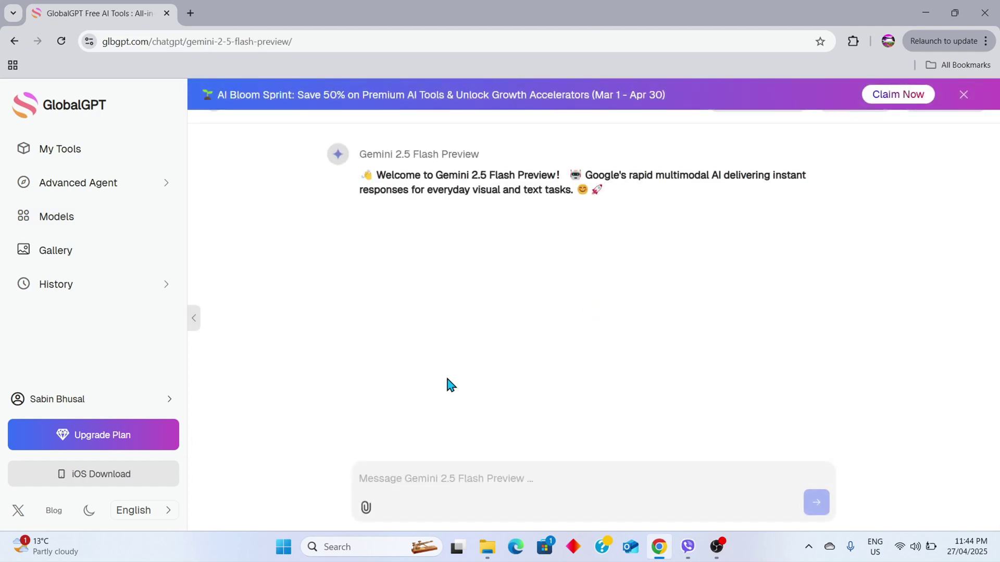
{"action": "left_click", "coordinate": [469, 478]}
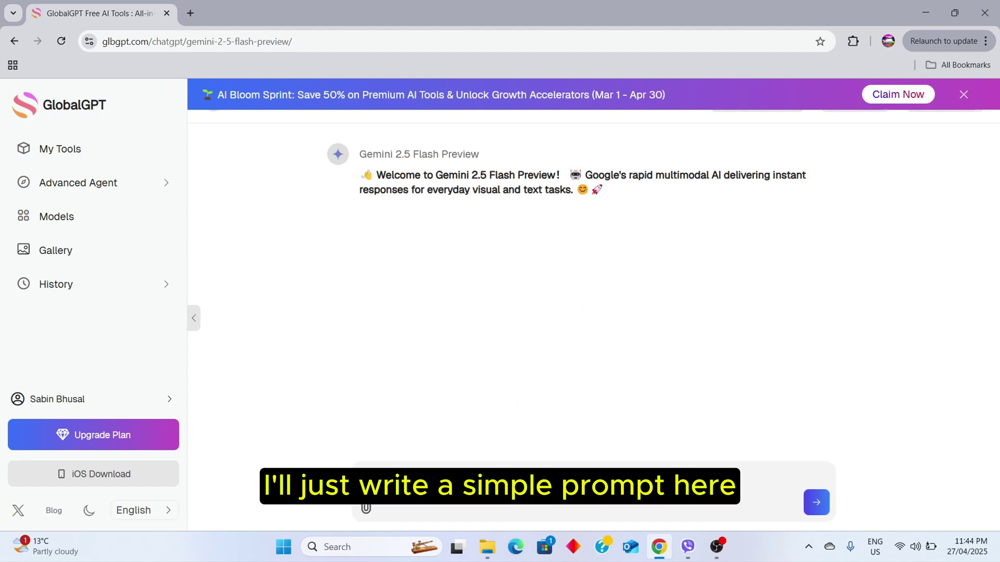
{"action": "type", "text": "baby dancing"}
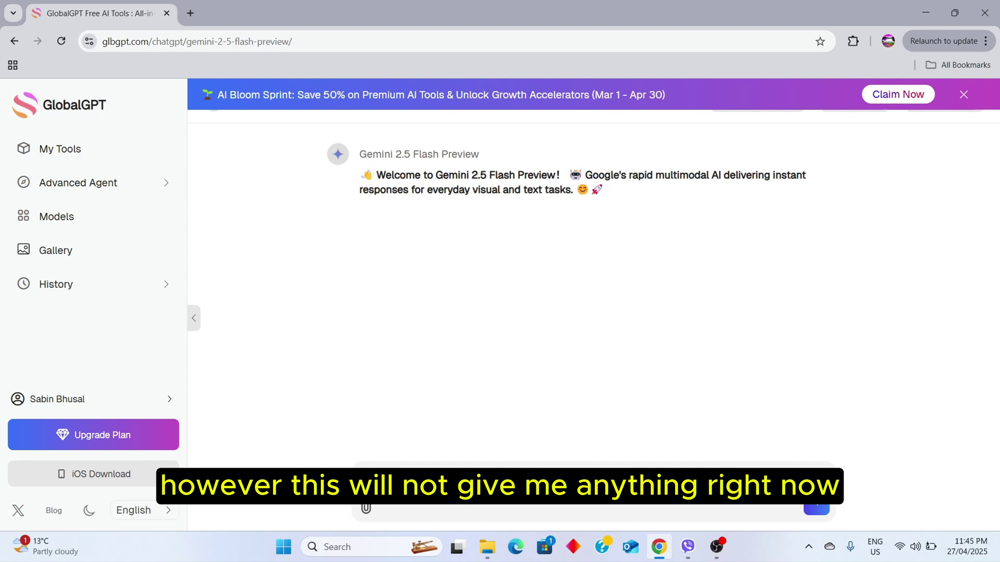
{"action": "key", "text": "Return"}
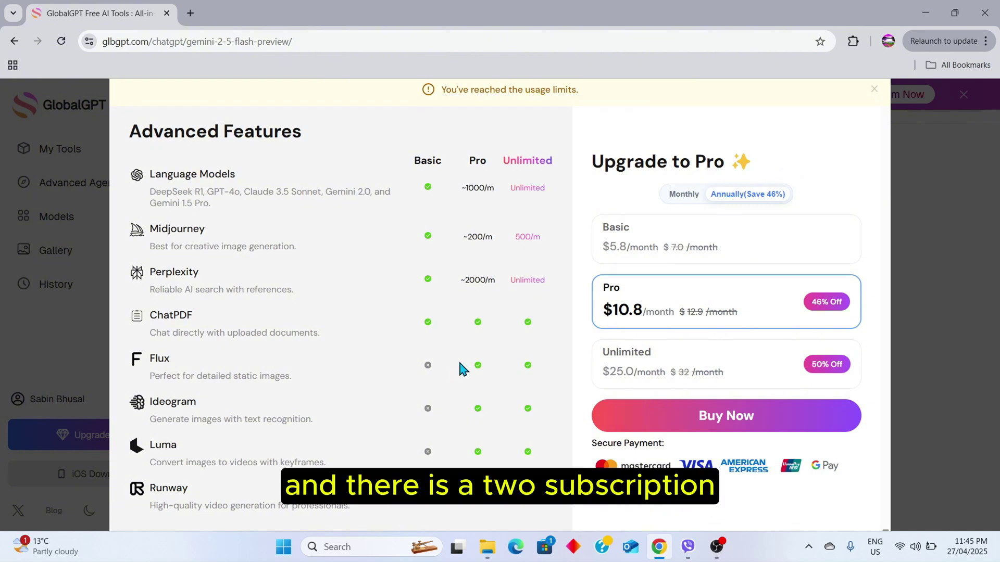
Compare monthly and annual billing, then choose the Basic plan at $5.8/month annually.
{"action": "left_click", "coordinate": [684, 193]}
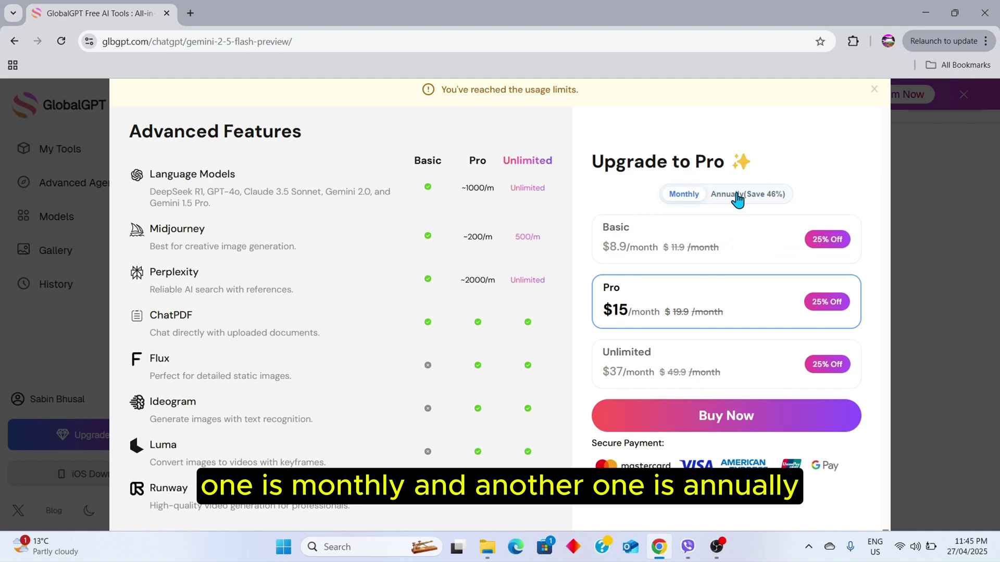
{"action": "left_click", "coordinate": [738, 196]}
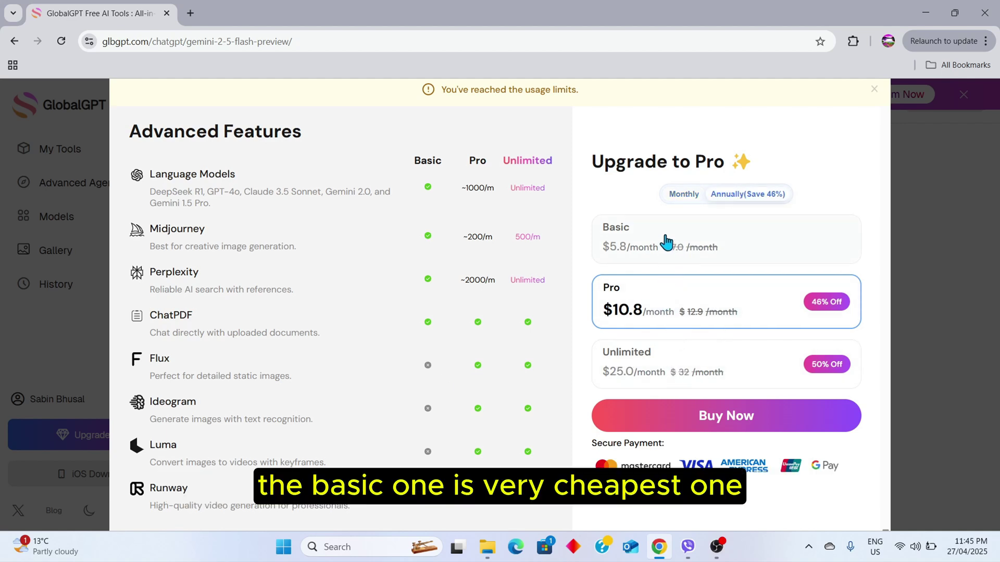
{"action": "left_click", "coordinate": [666, 242]}
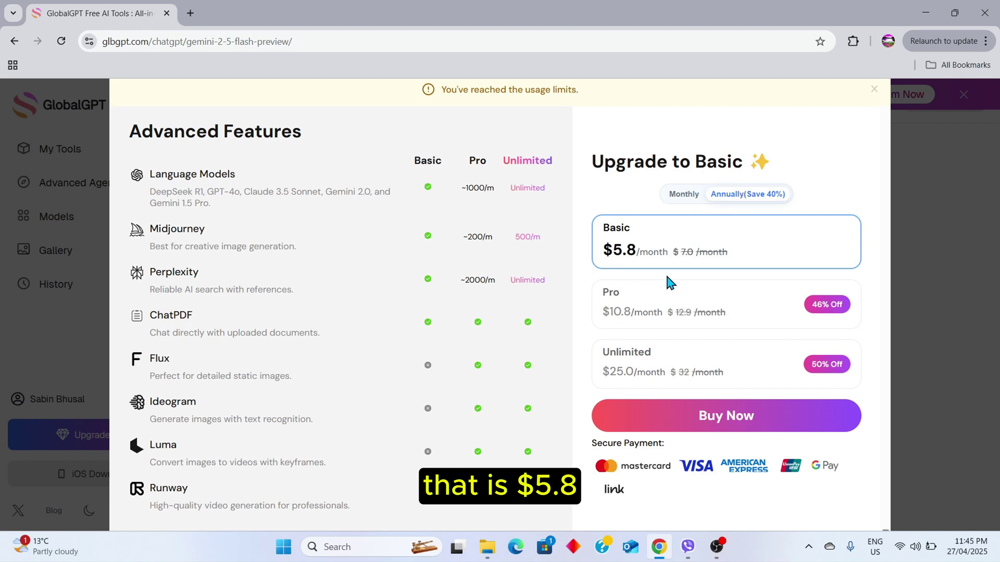